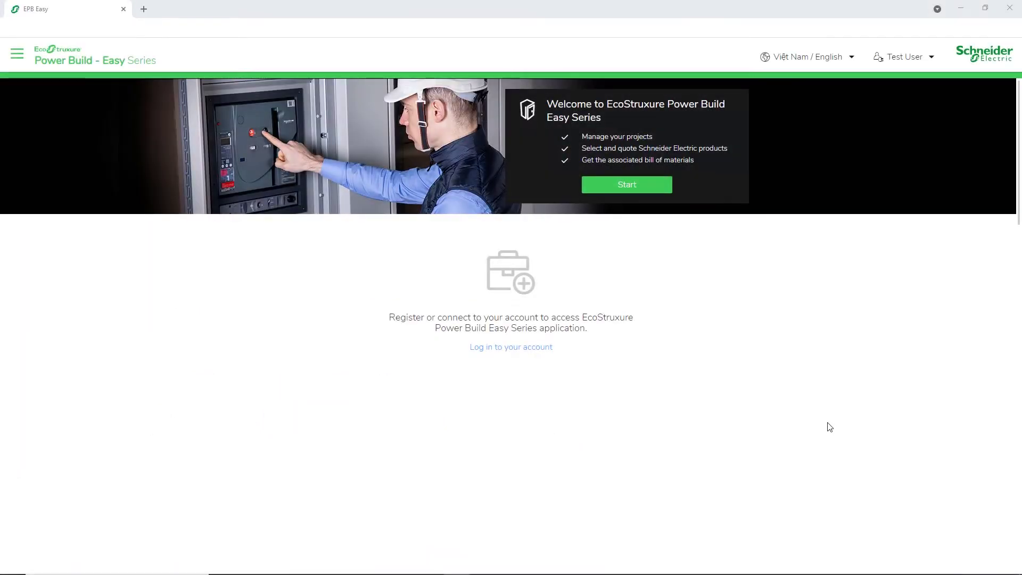
- Reach the login page through the Authentication > Login menu
left_click(531, 350)
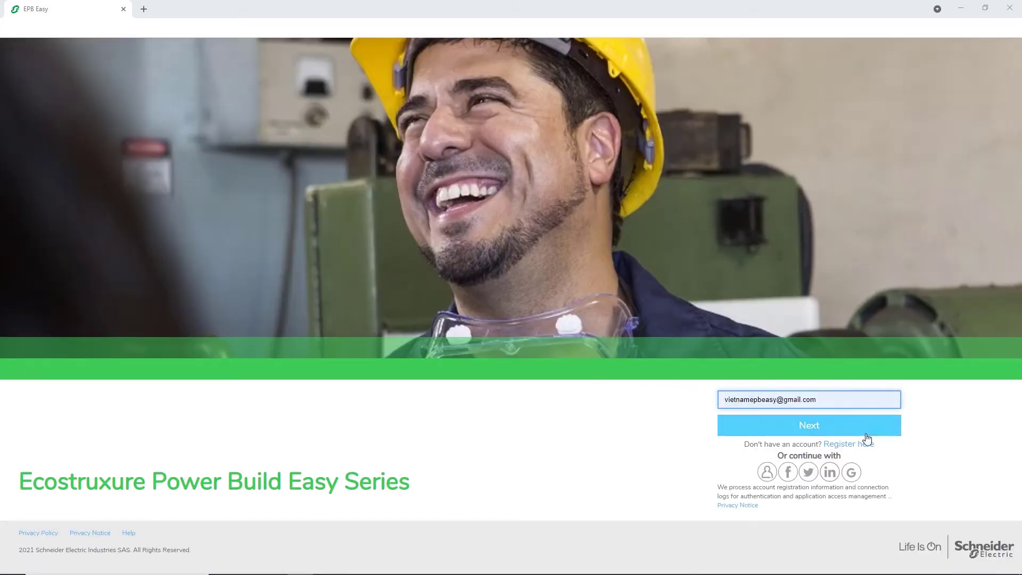
left_click(861, 445)
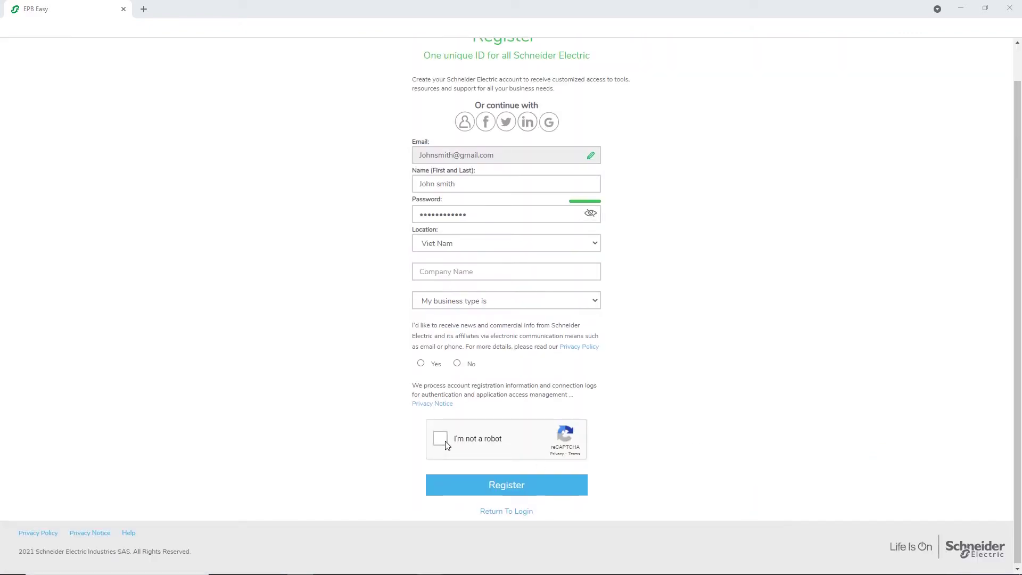
left_click(442, 441)
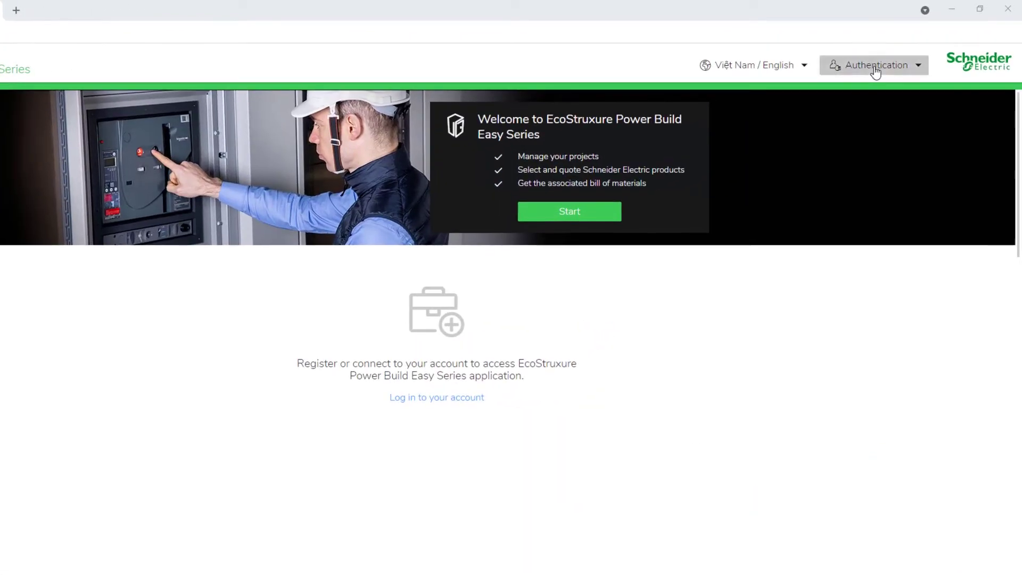
left_click(877, 64)
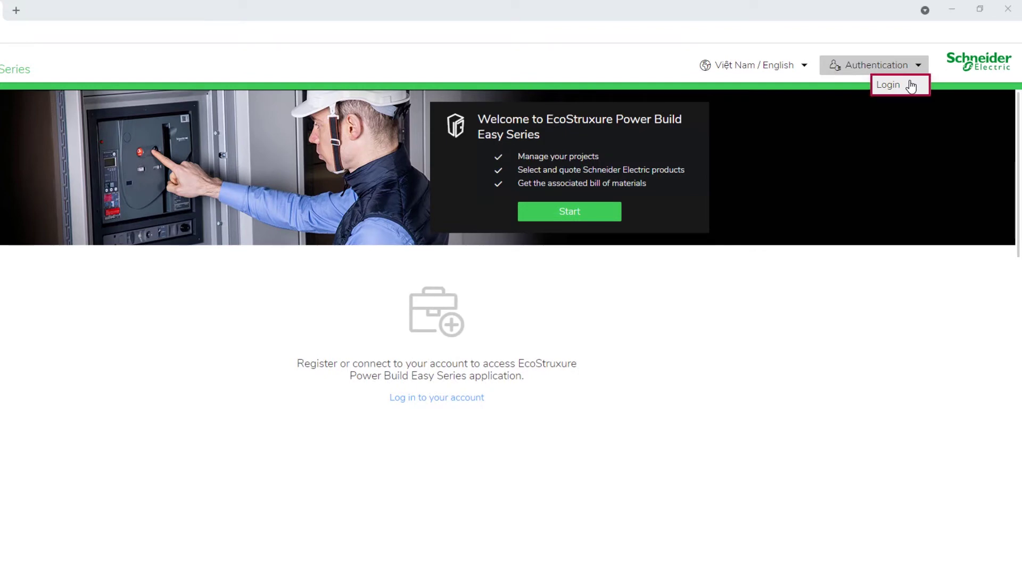
left_click(911, 85)
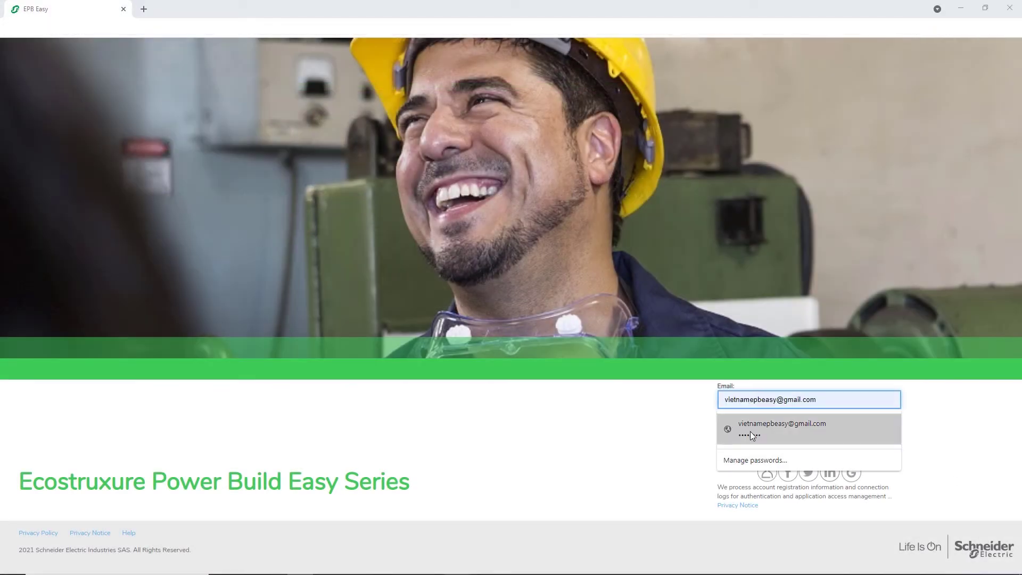
- Sign in with the saved account email and password, then accept the Terms & Conditions
left_click(749, 428)
left_click(782, 432)
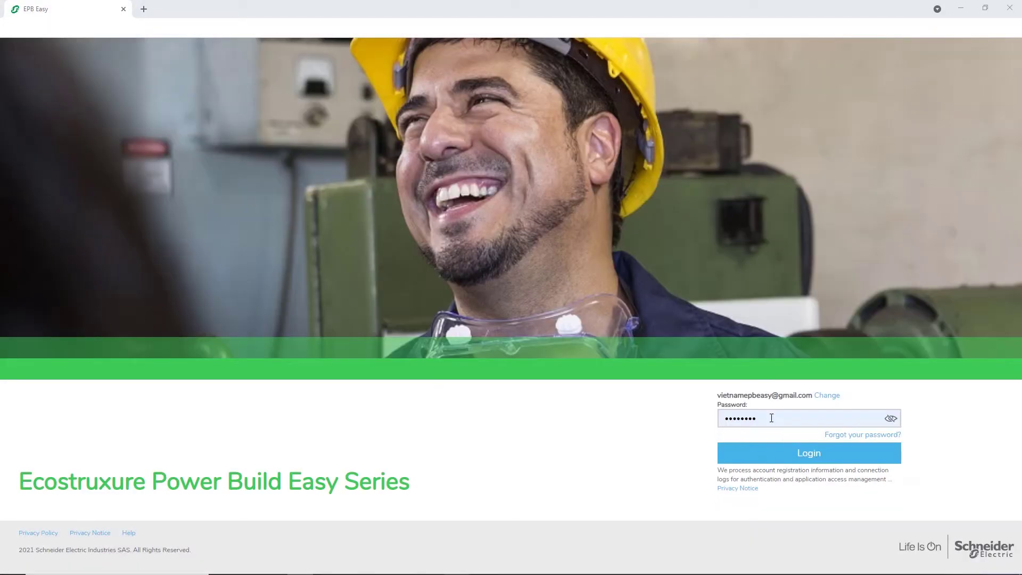
left_click(771, 418)
left_click(744, 462)
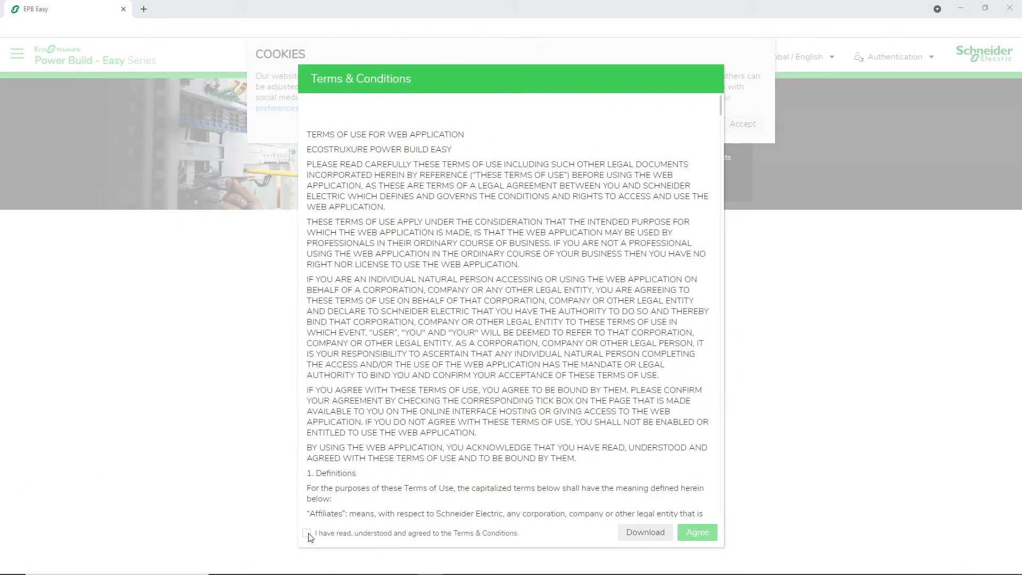
left_click(306, 533)
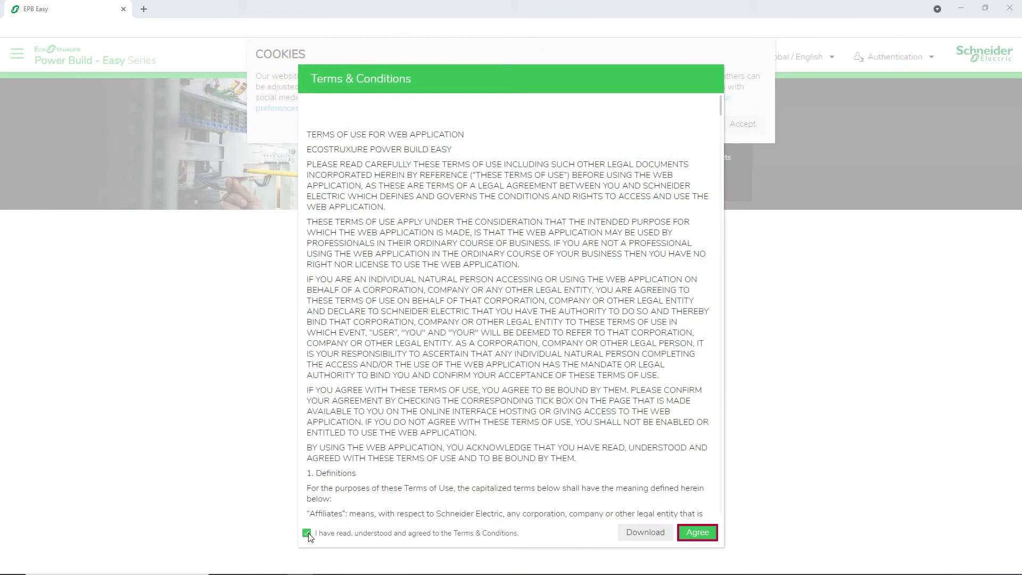
left_click(698, 532)
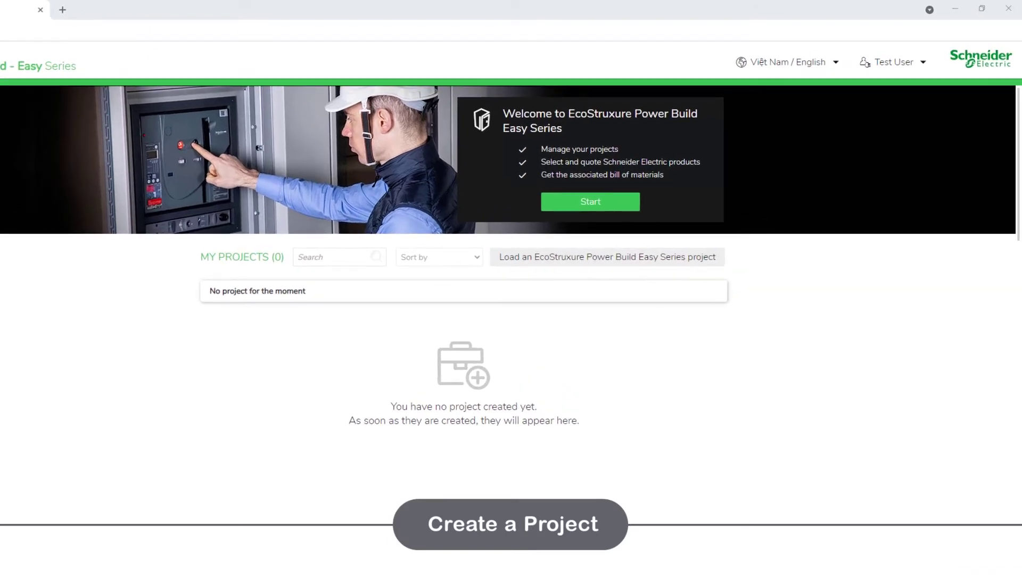
- Start a new project named Project_01 with status Quote
left_click(627, 207)
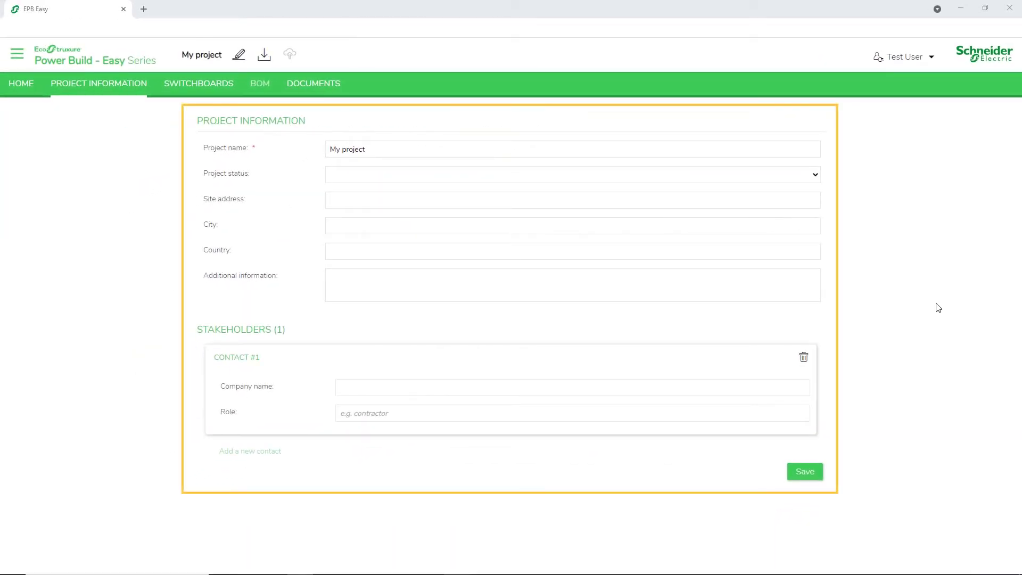
left_click(388, 147)
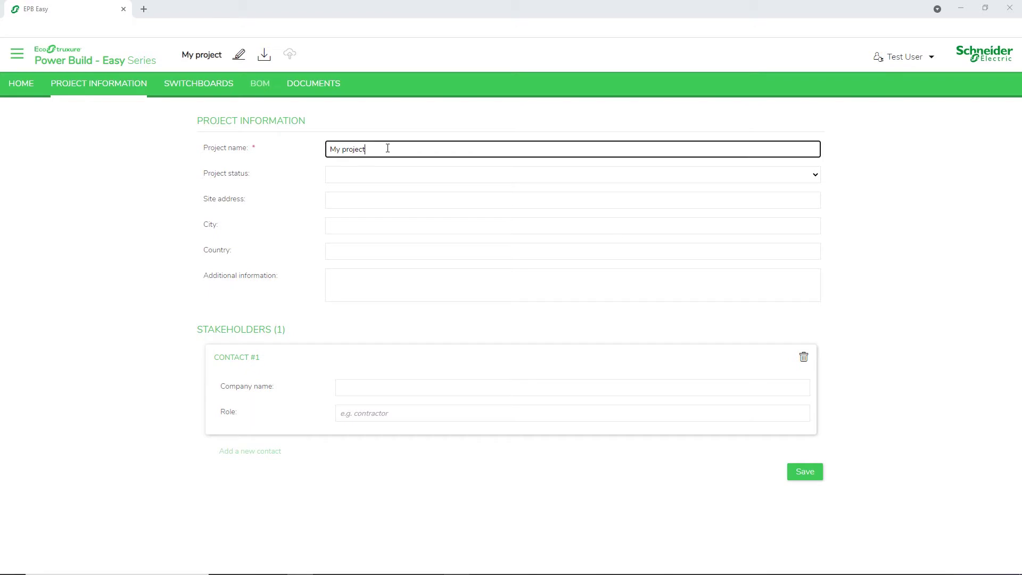
key("ctrl+a")
type("M")
key("BackSpace")
type("Project_01")
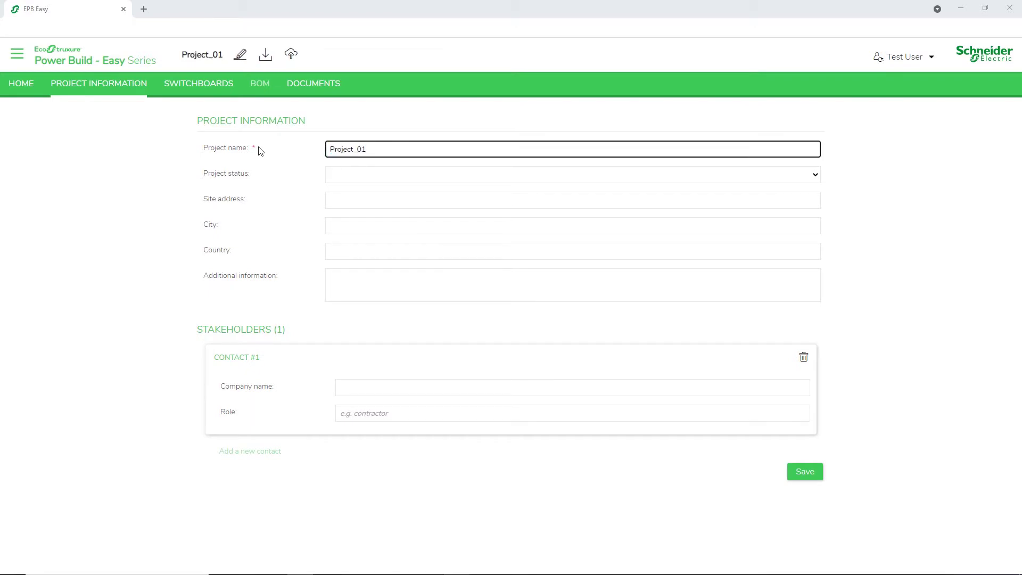
left_click(341, 175)
left_click(358, 200)
- Enter city Moscow, country Russia and contact SmartZ as Panel Builder, then save
left_click(344, 225)
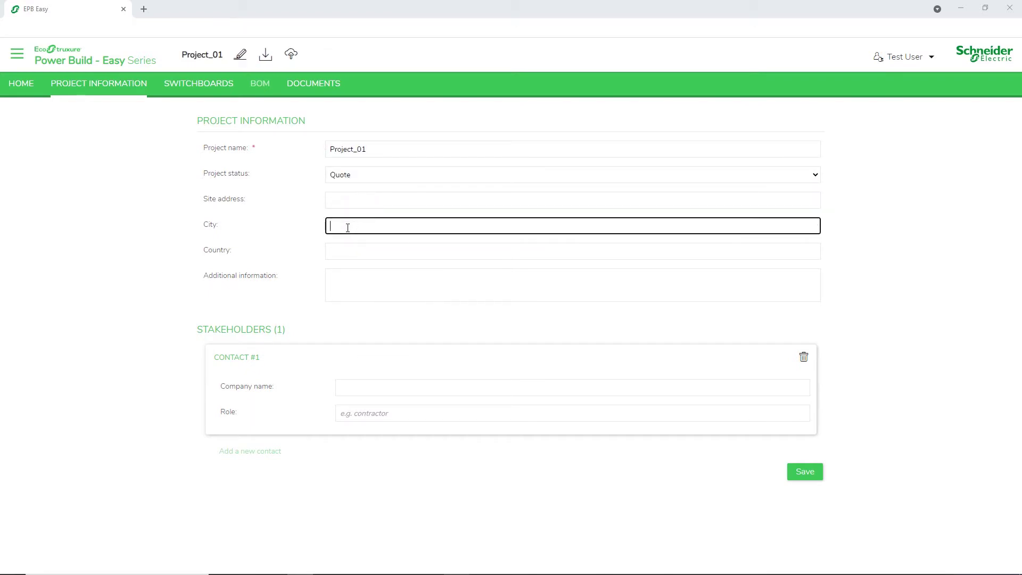
type("Moscow")
left_click(343, 251)
type("Russia")
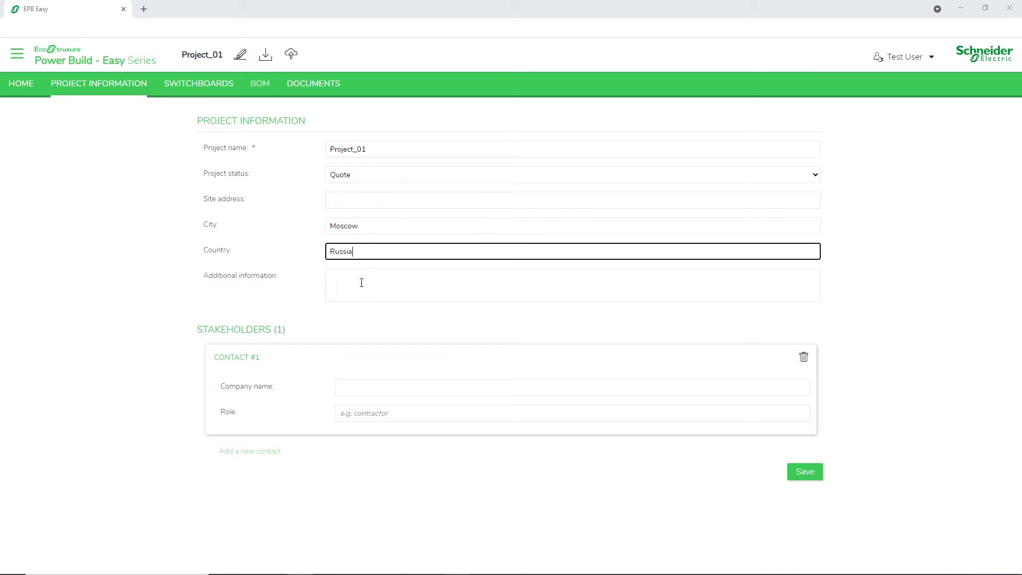
left_click(359, 379)
type("SmartZ")
key("Tab")
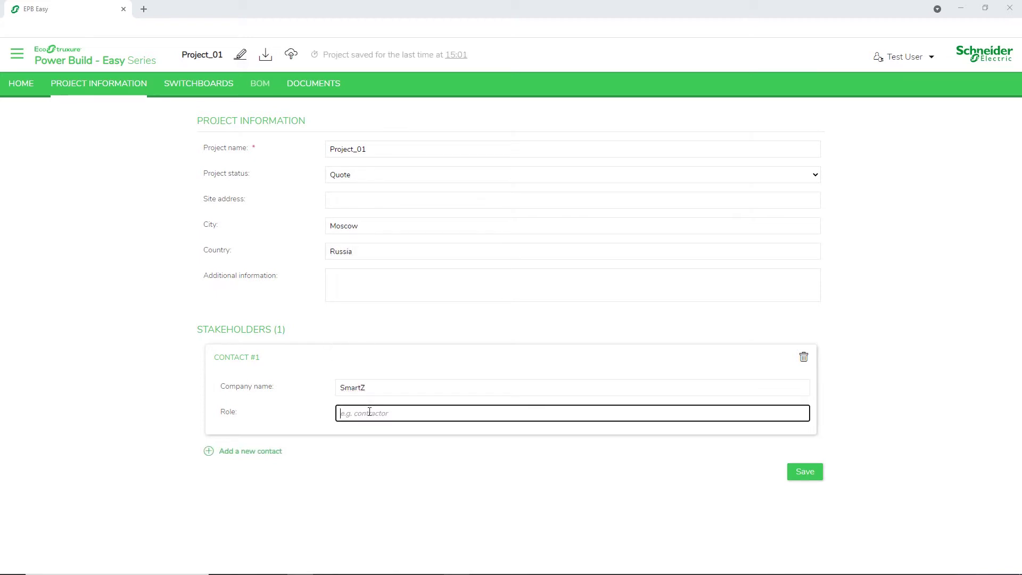
type("Panel Builder")
left_click(804, 472)
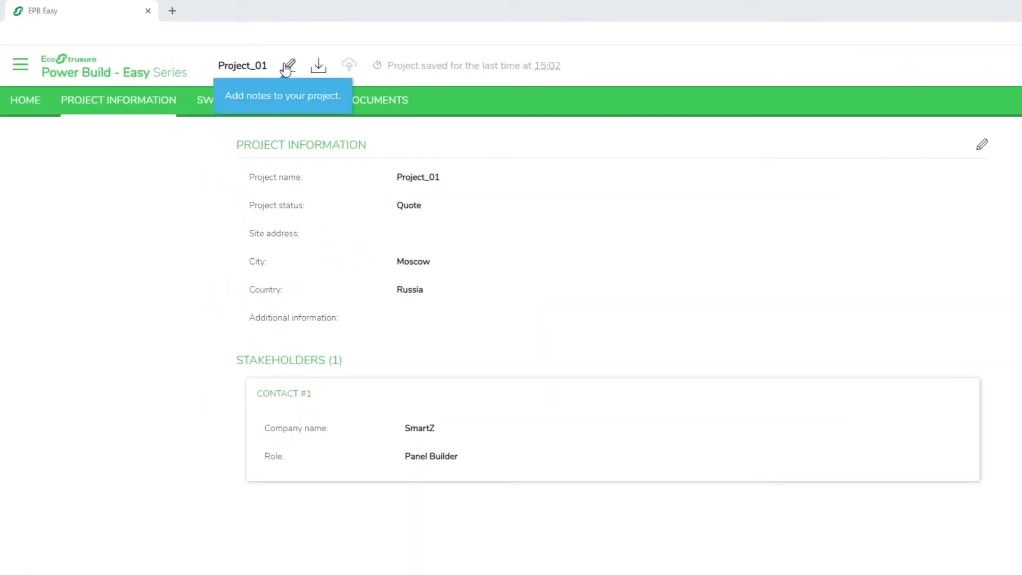
- Add the note 'High Priority', download the project as a zip, and save it online
left_click(254, 57)
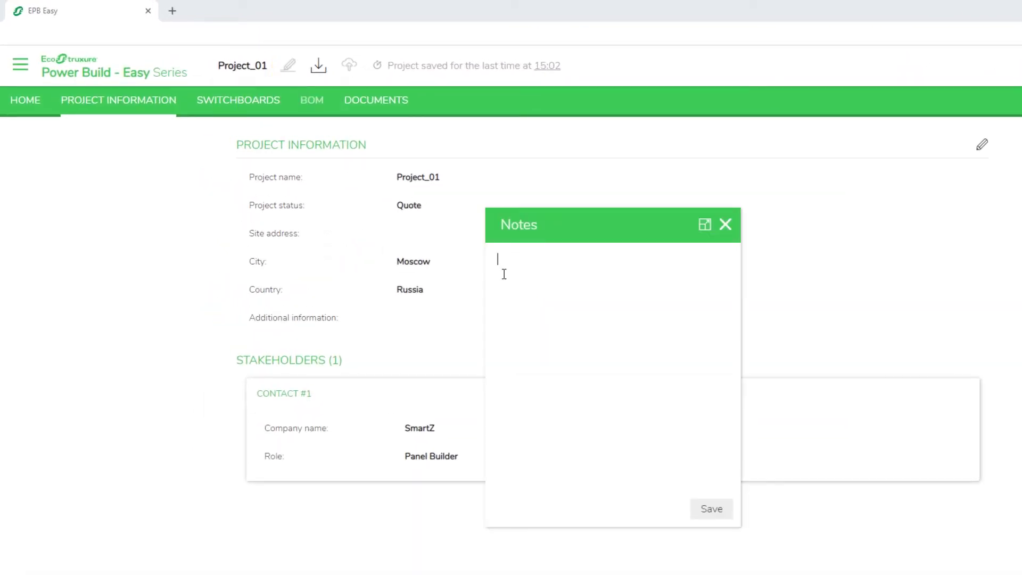
type("High Priority")
left_click(711, 509)
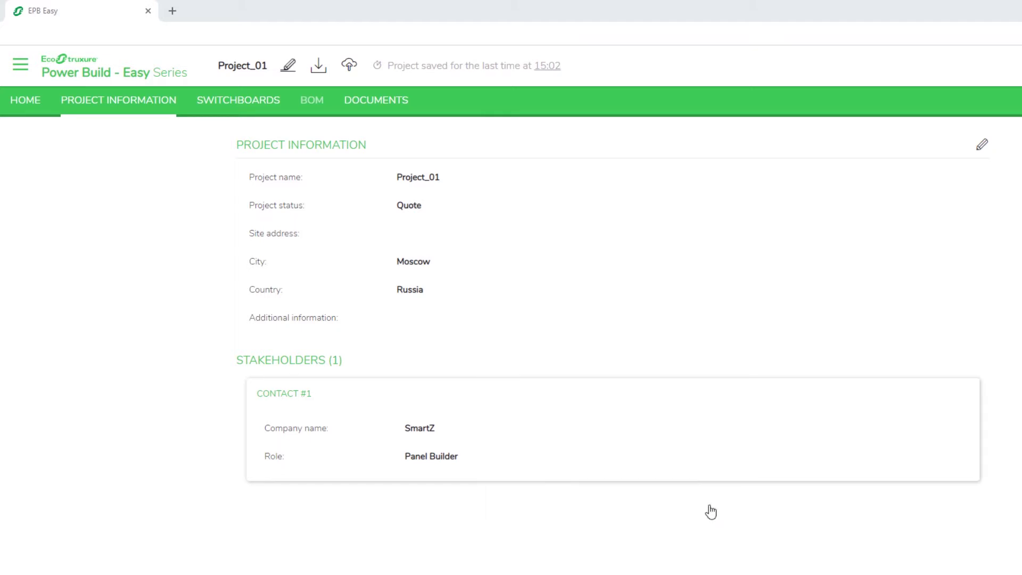
left_click(319, 71)
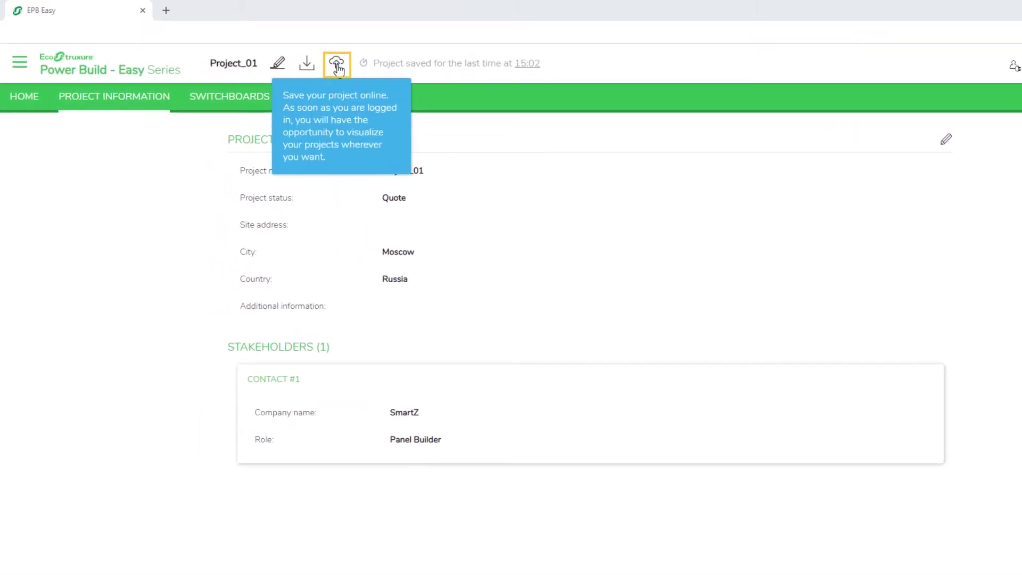
left_click(336, 64)
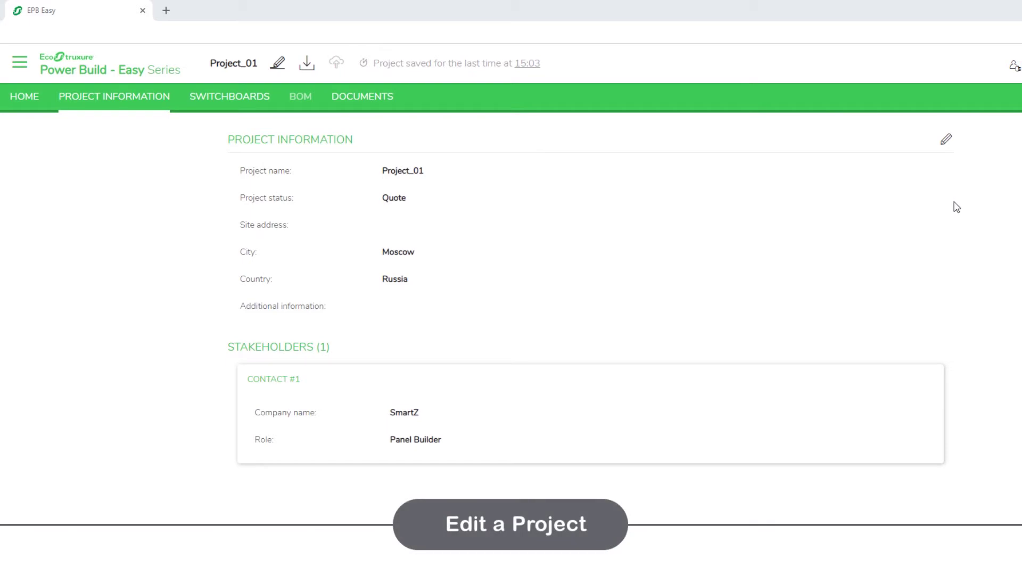
- Enter 'Small scale' as Project_01's additional information, save it, and go back to HOME
left_click(946, 139)
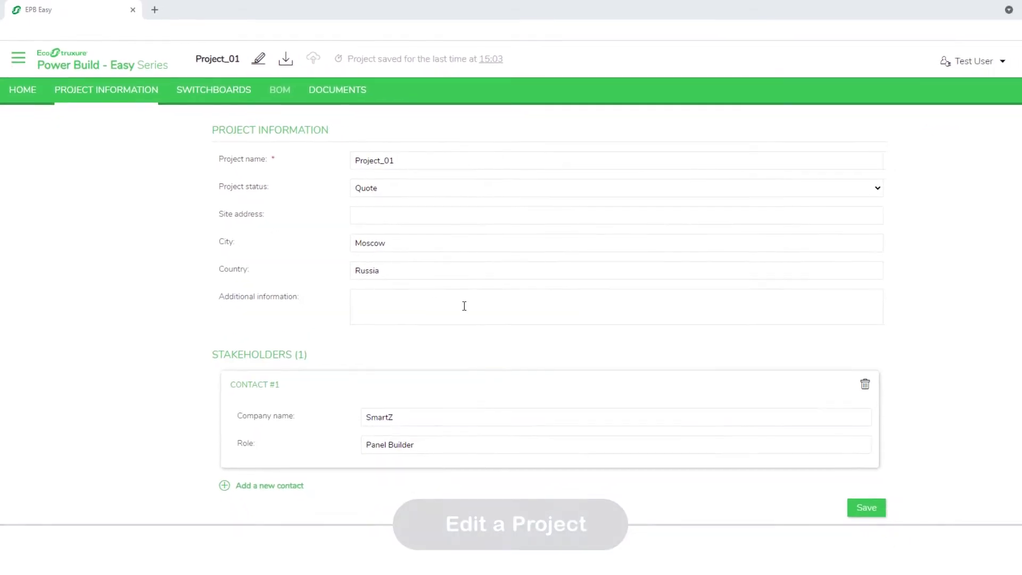
left_click(436, 324)
type("Small scale")
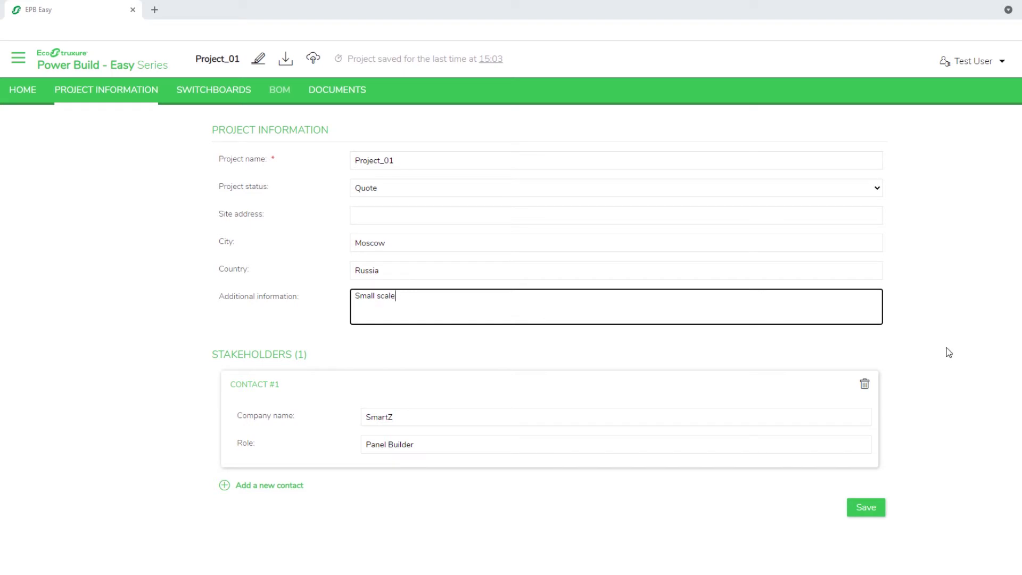
left_click(951, 360)
left_click(865, 510)
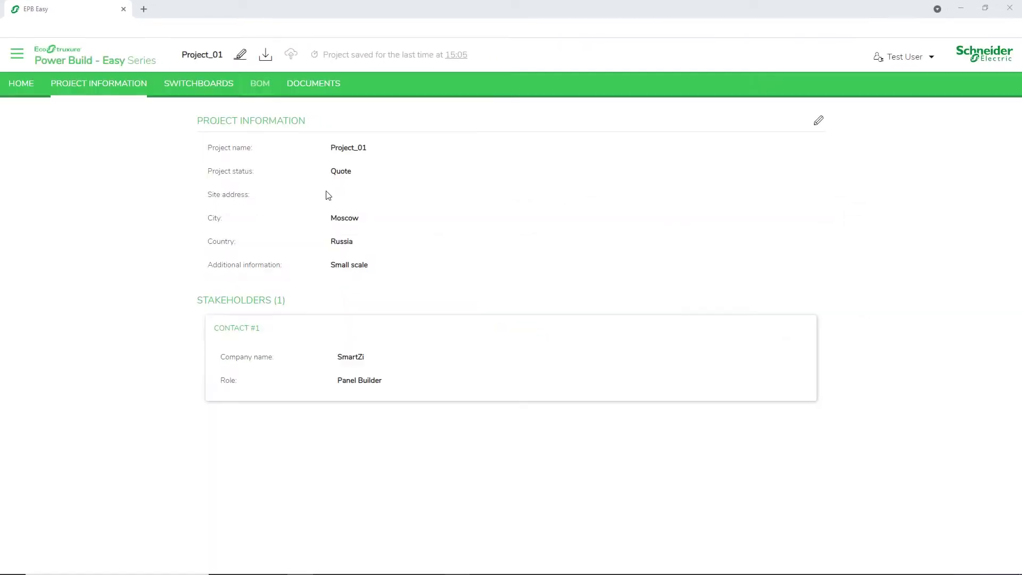
left_click(24, 84)
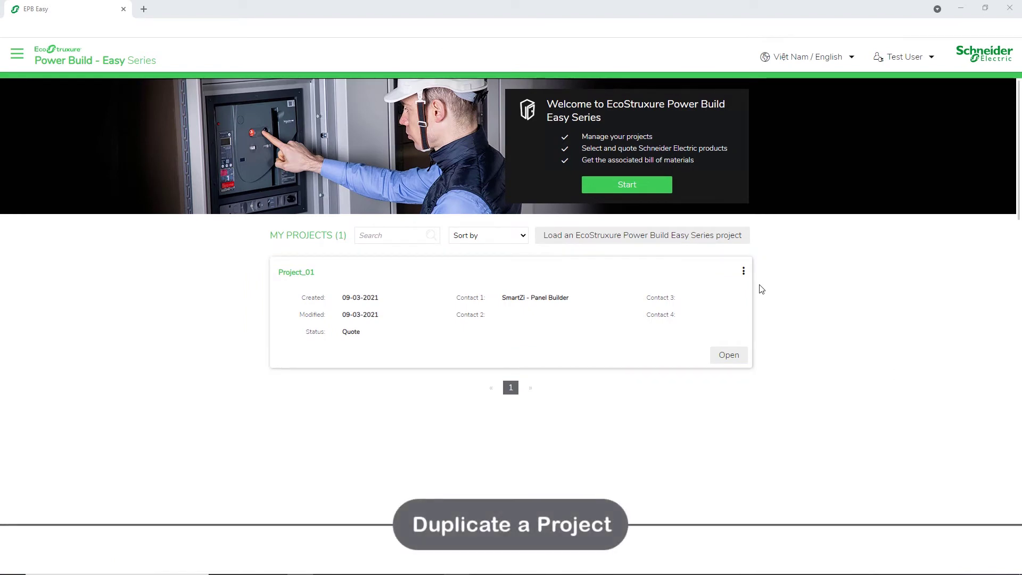
- Duplicate Project_01 from its card menu and confirm the copy as Project_02
left_click(744, 271)
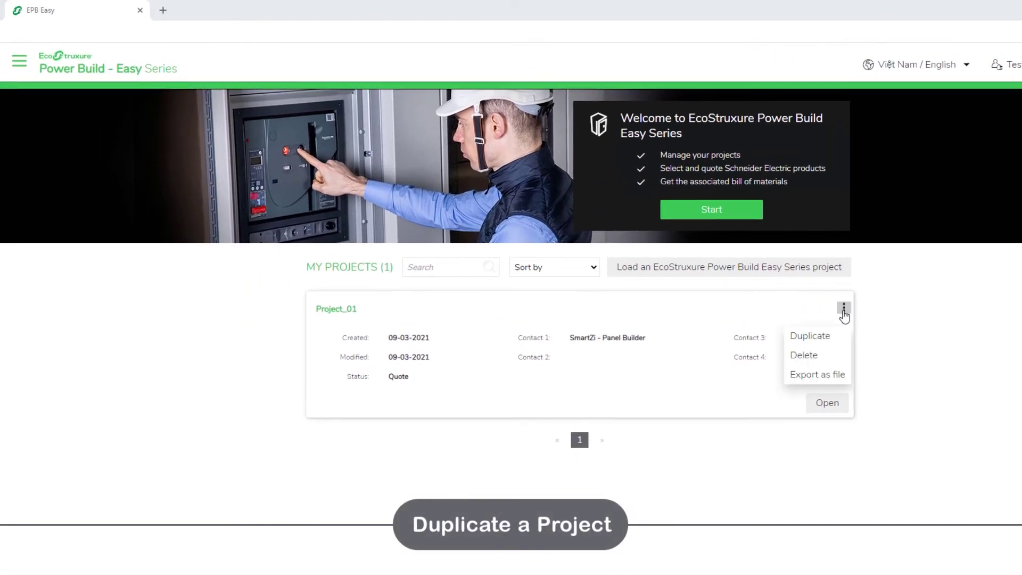
left_click(840, 339)
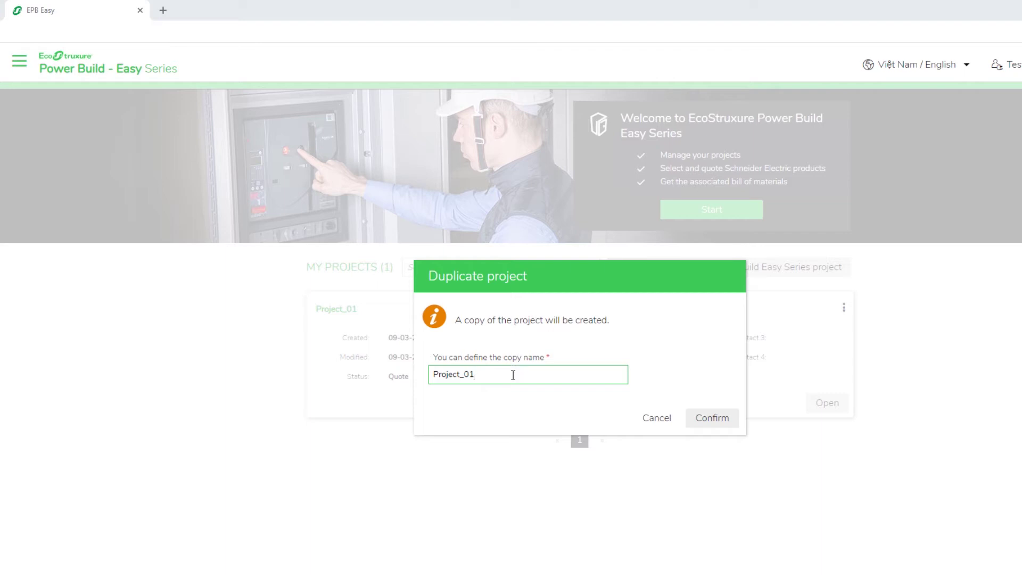
left_click(711, 420)
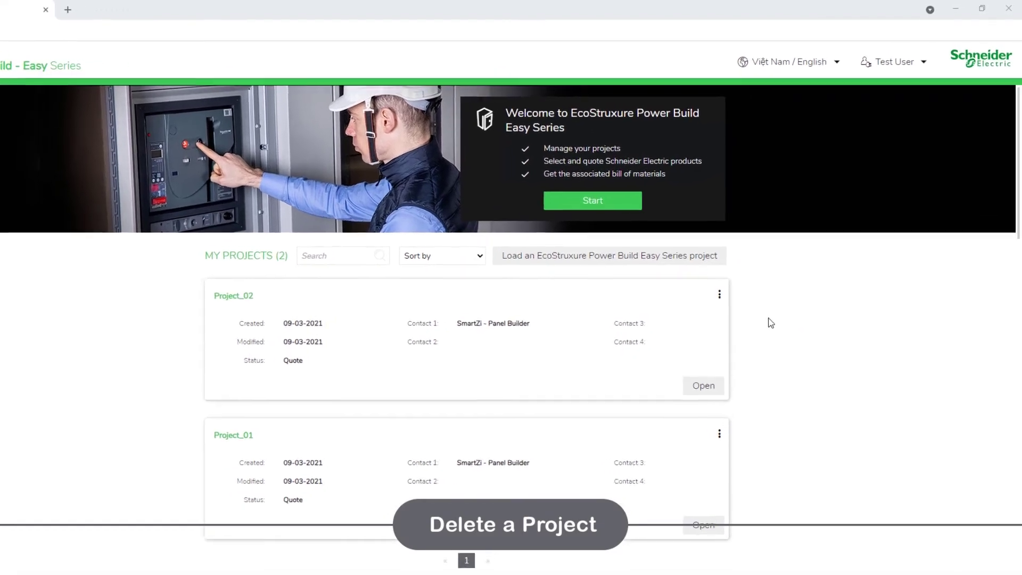
- Delete Project_02 from its card menu and confirm the deletion
left_click(716, 299)
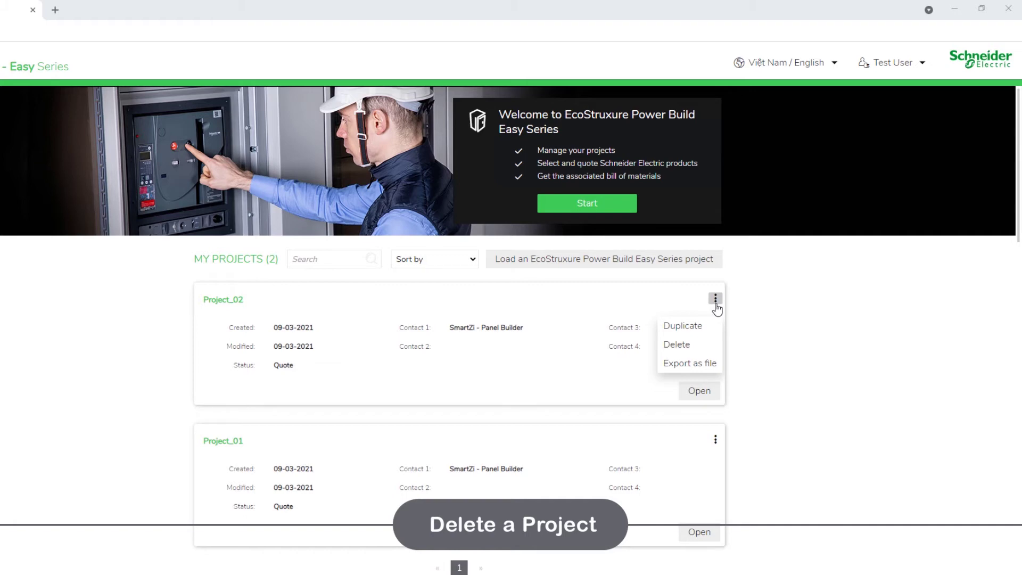
left_click(714, 347)
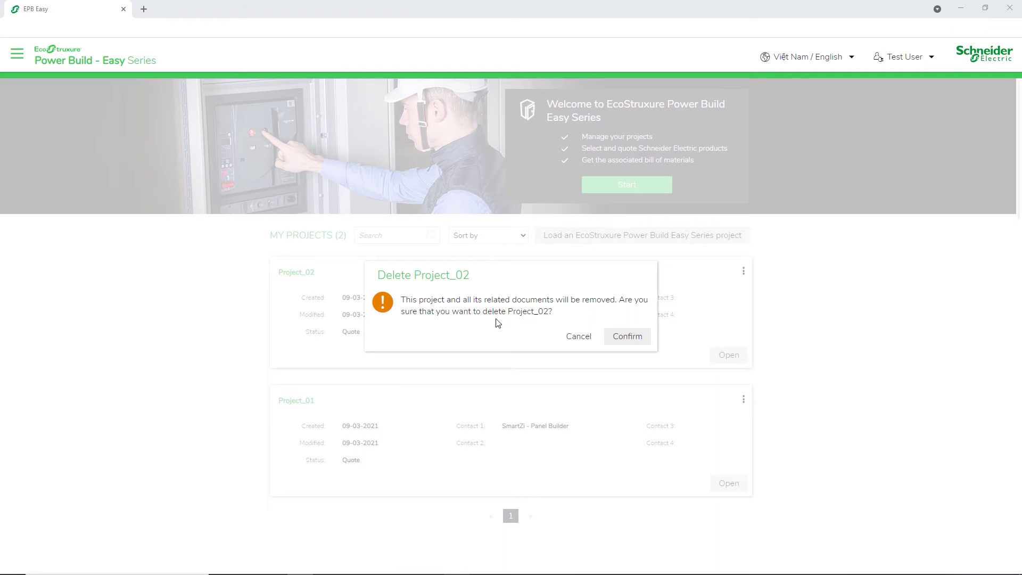
left_click(622, 344)
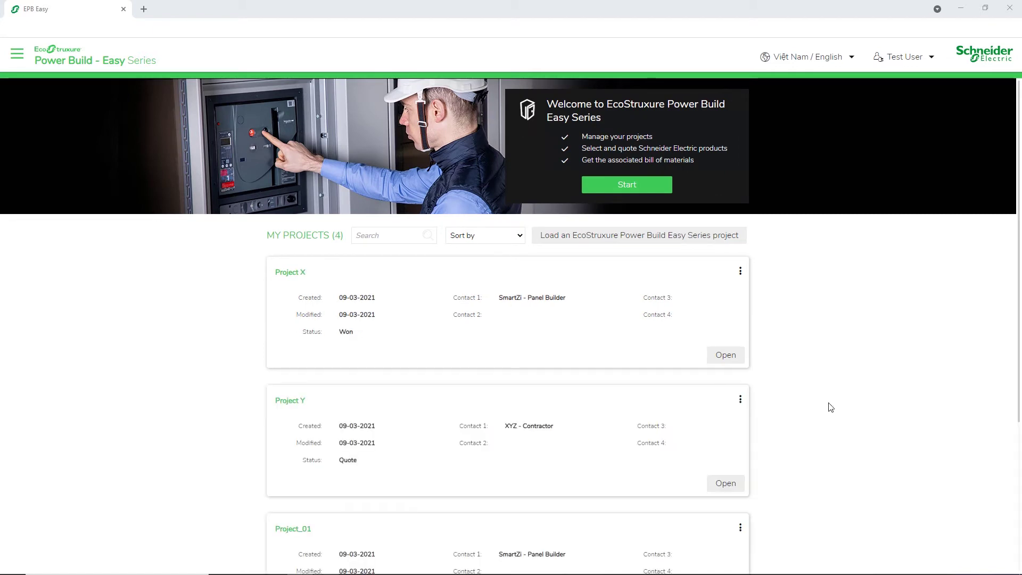
- Search the projects for 'Demo', clear the search, and sort the list by Date modified
left_click(387, 235)
type("D")
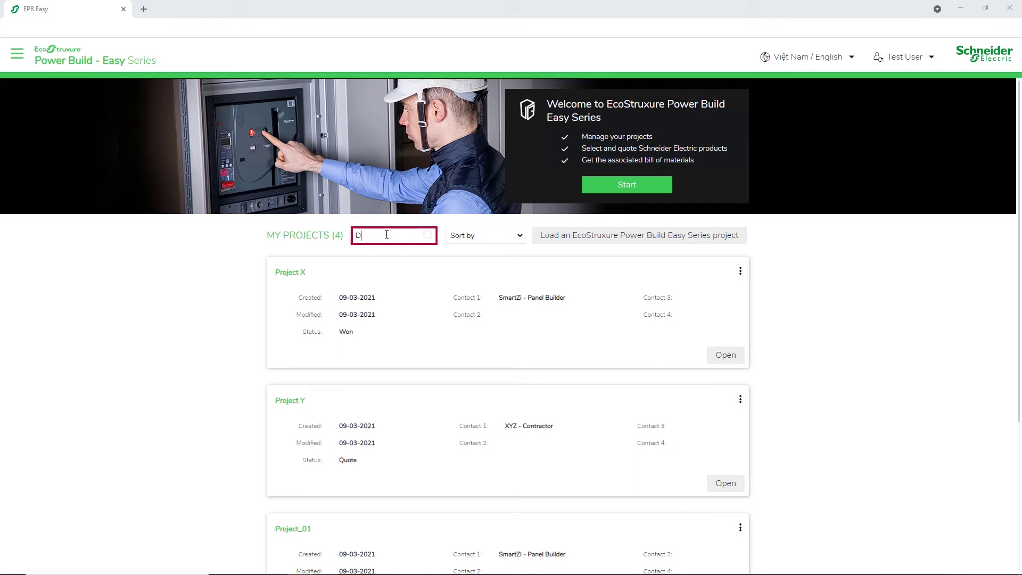
type("emo")
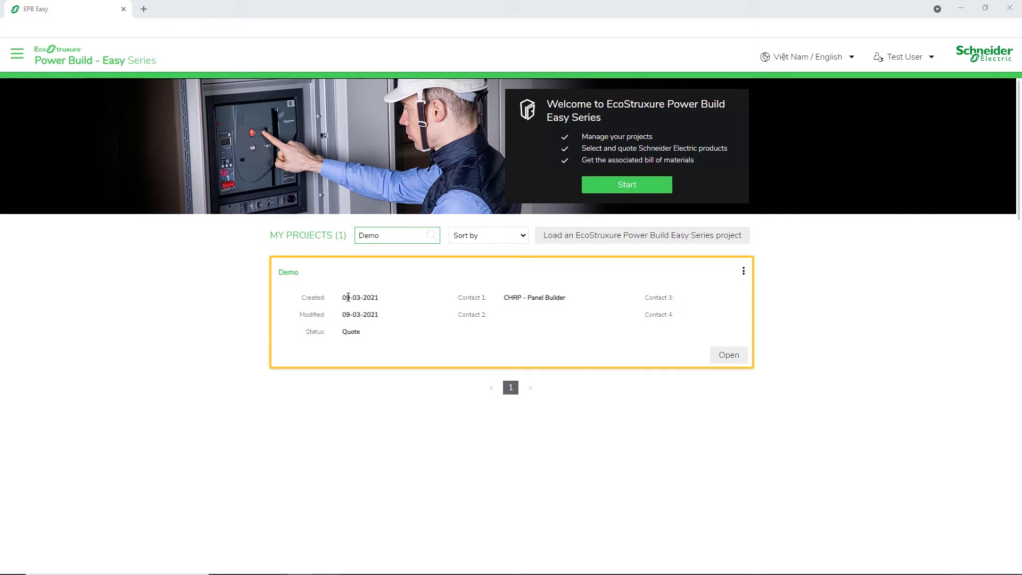
left_click(514, 272)
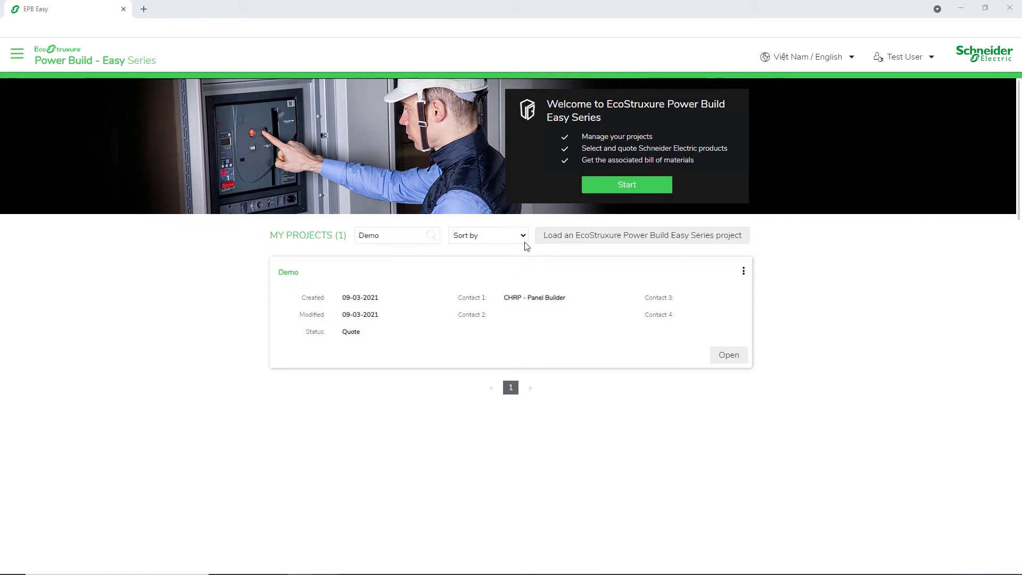
left_click(523, 237)
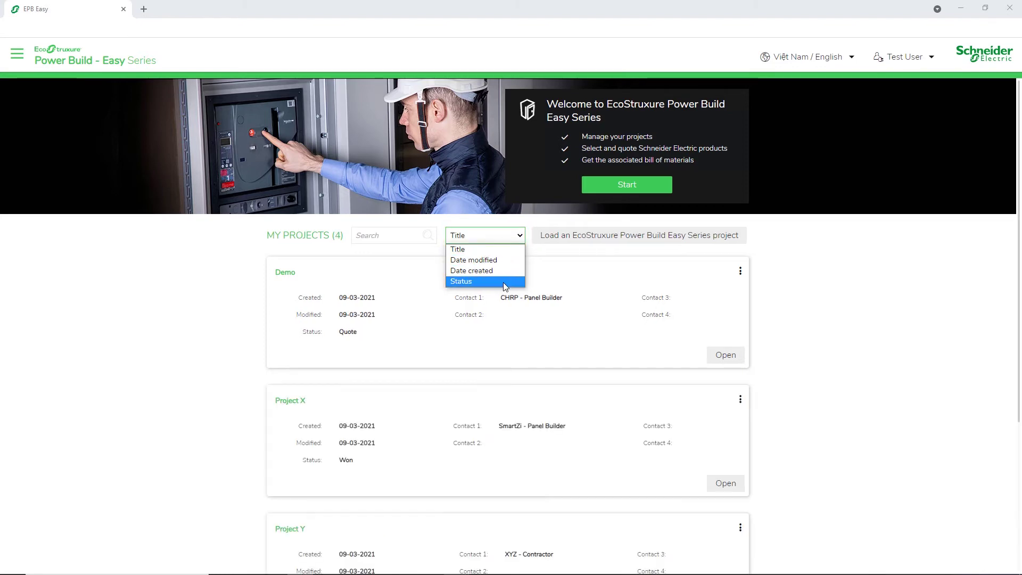
left_click(516, 260)
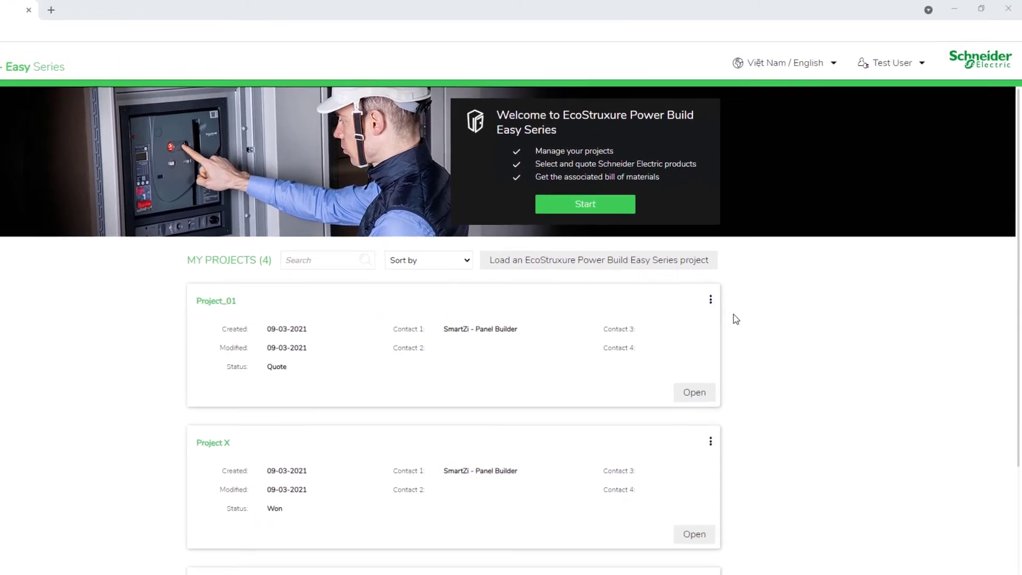
- Export Project_01 as a file and import the Test_5 project from Downloads
left_click(710, 299)
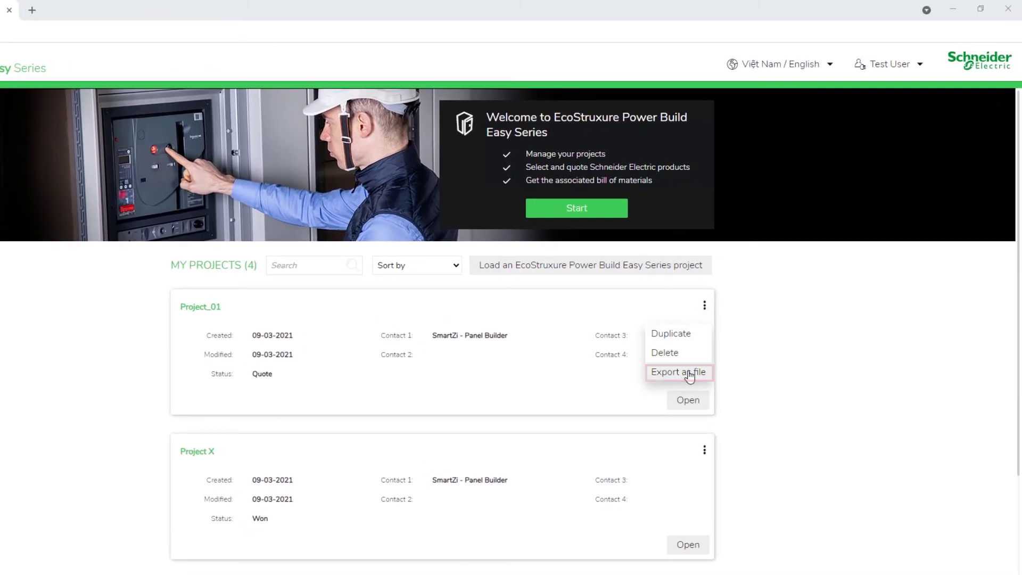
left_click(689, 372)
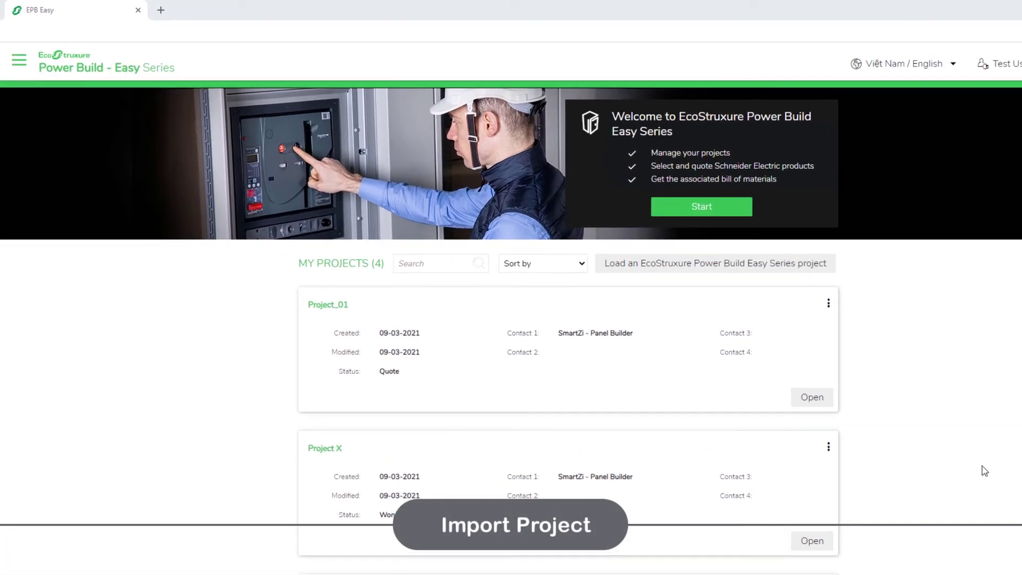
left_click(798, 273)
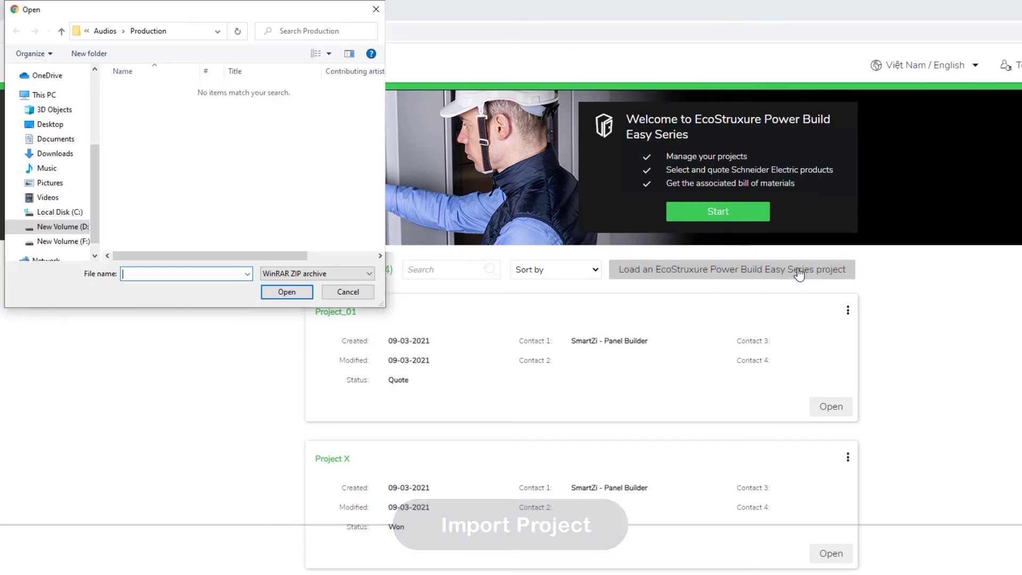
left_click(54, 154)
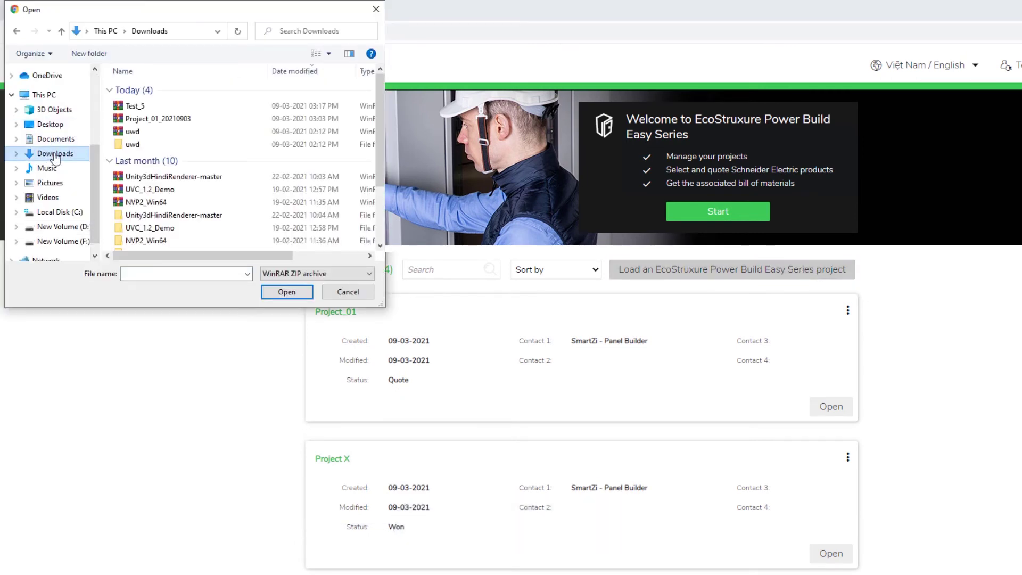
left_click(135, 106)
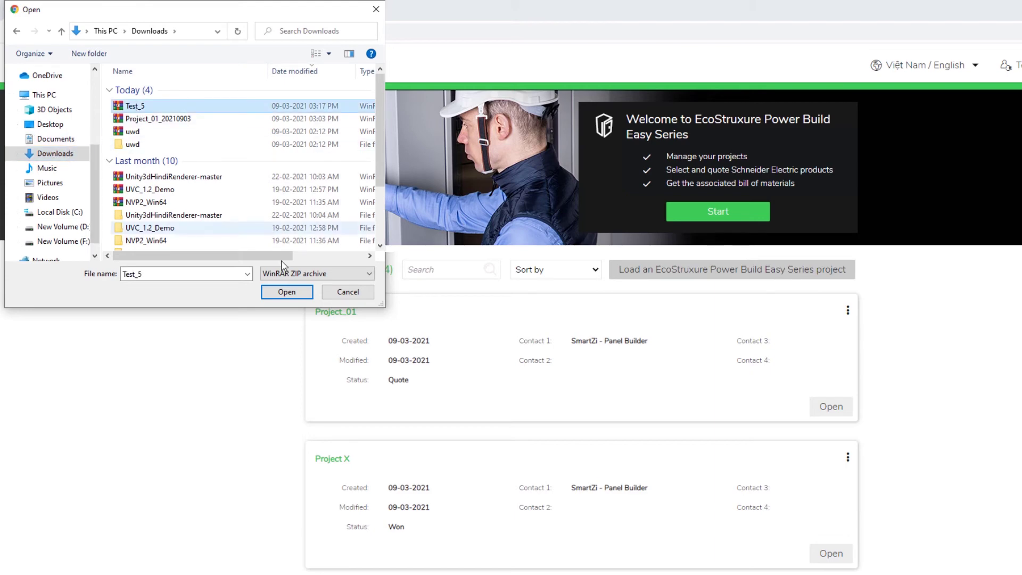
left_click(286, 293)
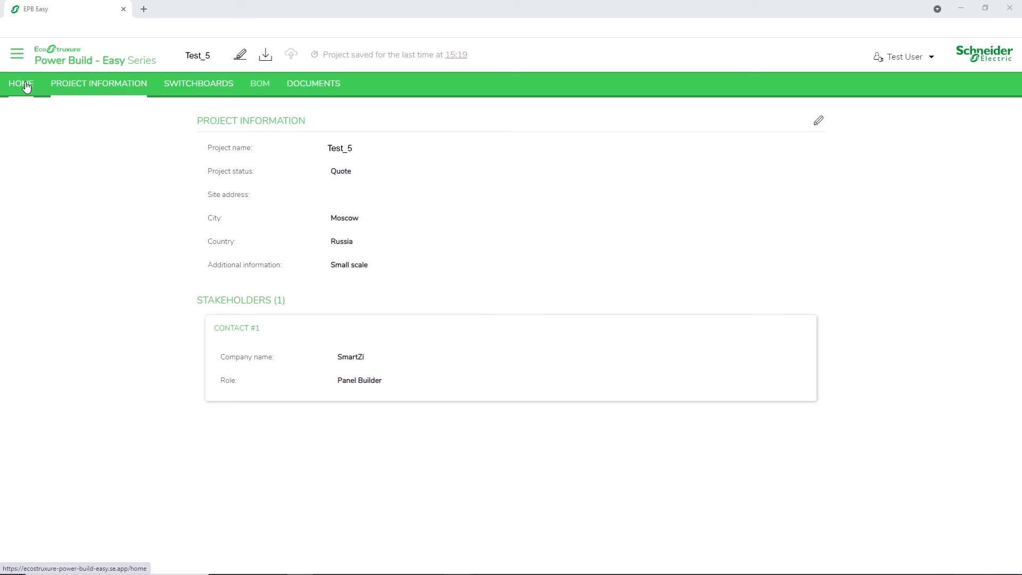
left_click(25, 95)
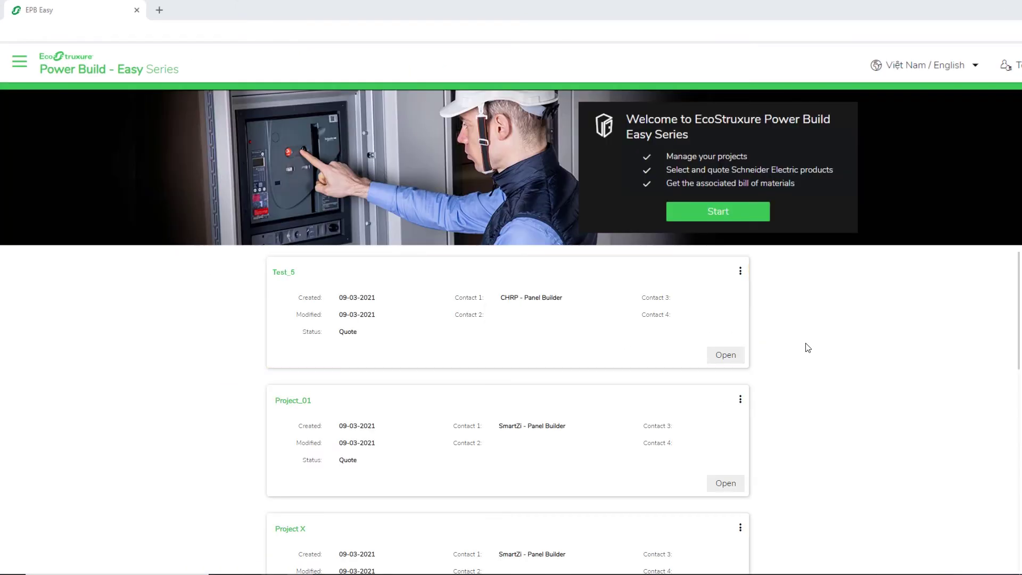
- Open Test_5 and create Switchboard 1 as a three-phase main panel: 1600 A, 36 kA
left_click(726, 356)
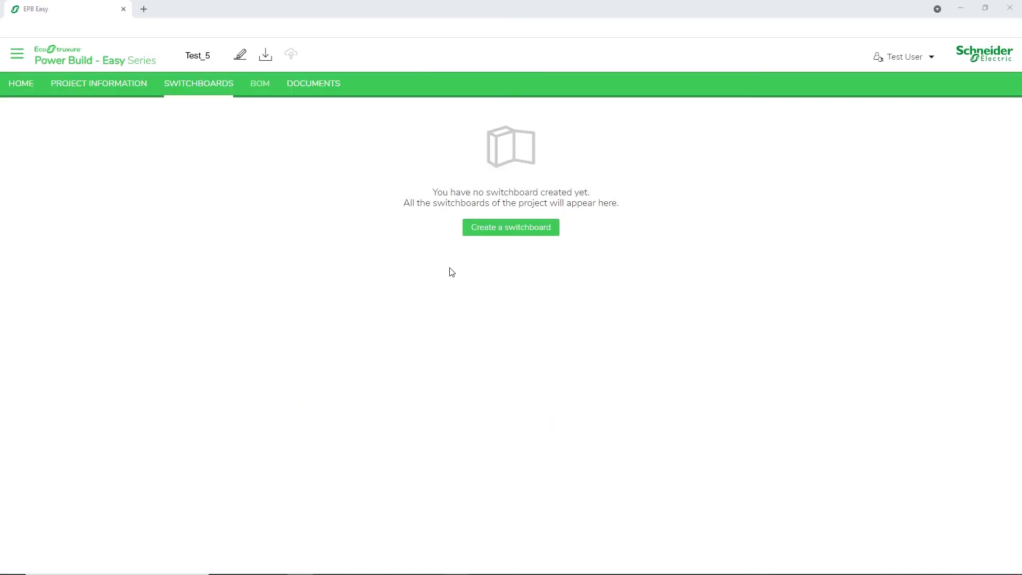
left_click(540, 234)
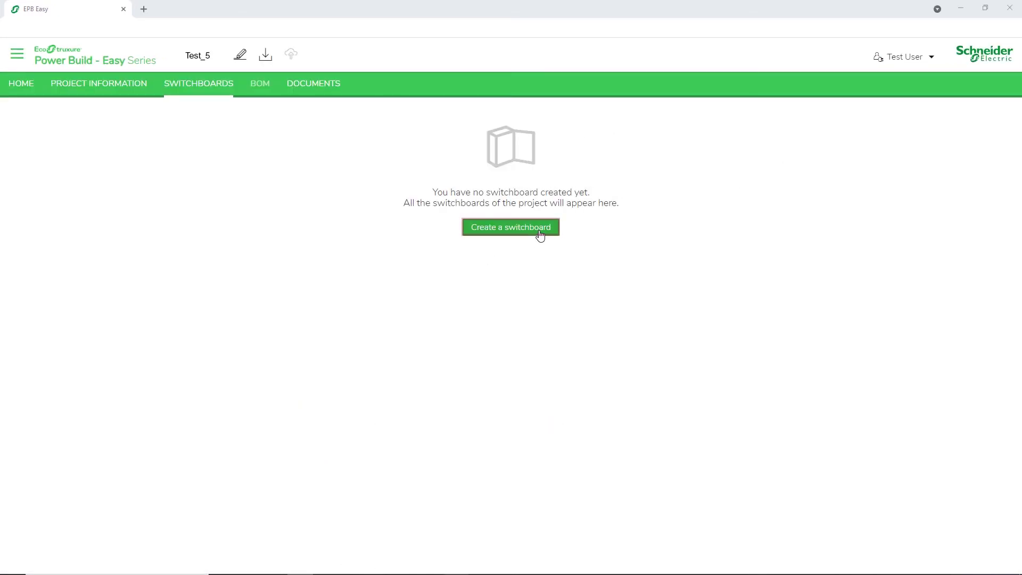
left_click(707, 284)
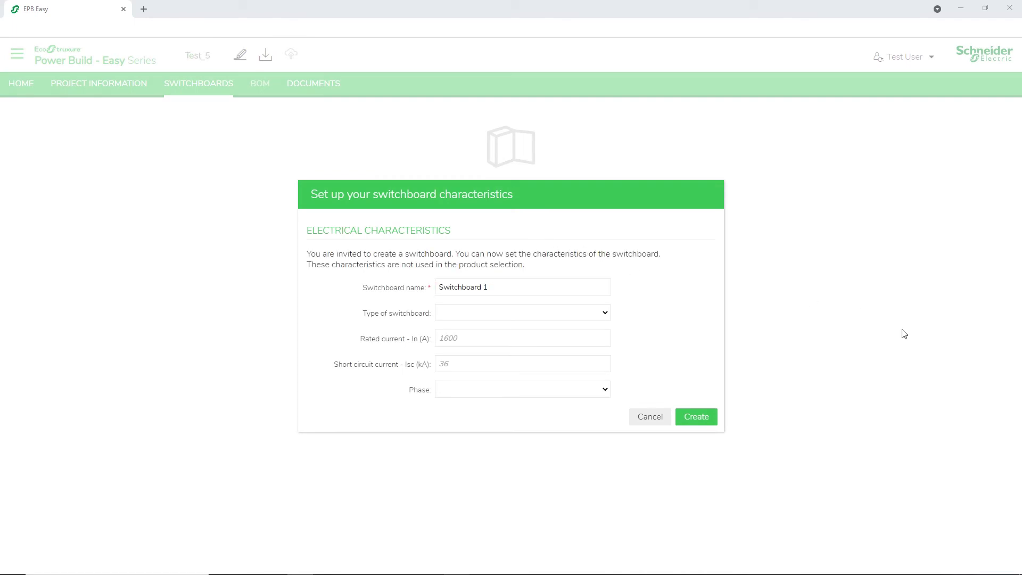
left_click(511, 287)
left_click(605, 314)
left_click(597, 337)
left_click(545, 340)
type("1600")
left_click(486, 364)
type("36")
left_click(470, 389)
left_click(470, 422)
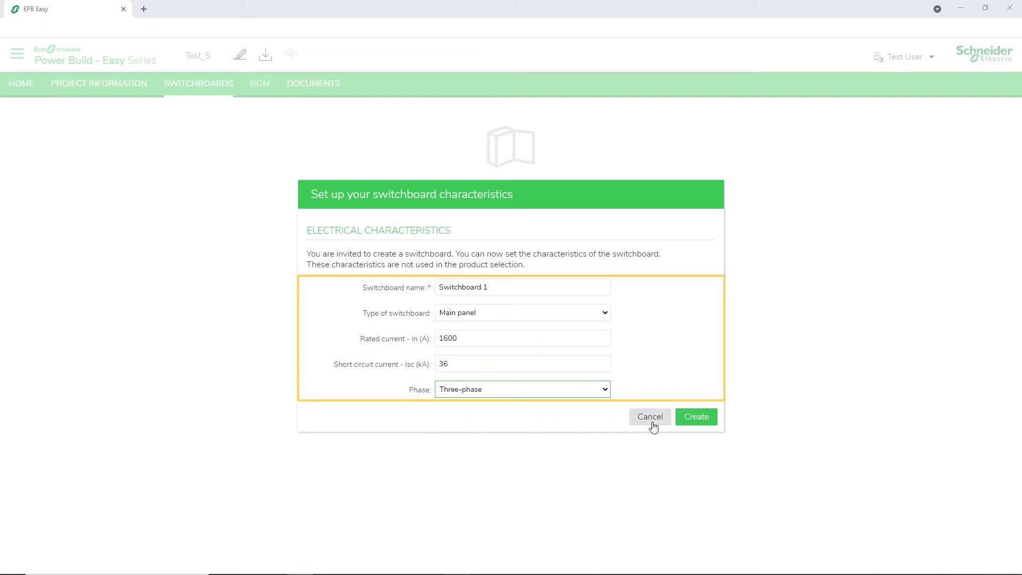
left_click(695, 423)
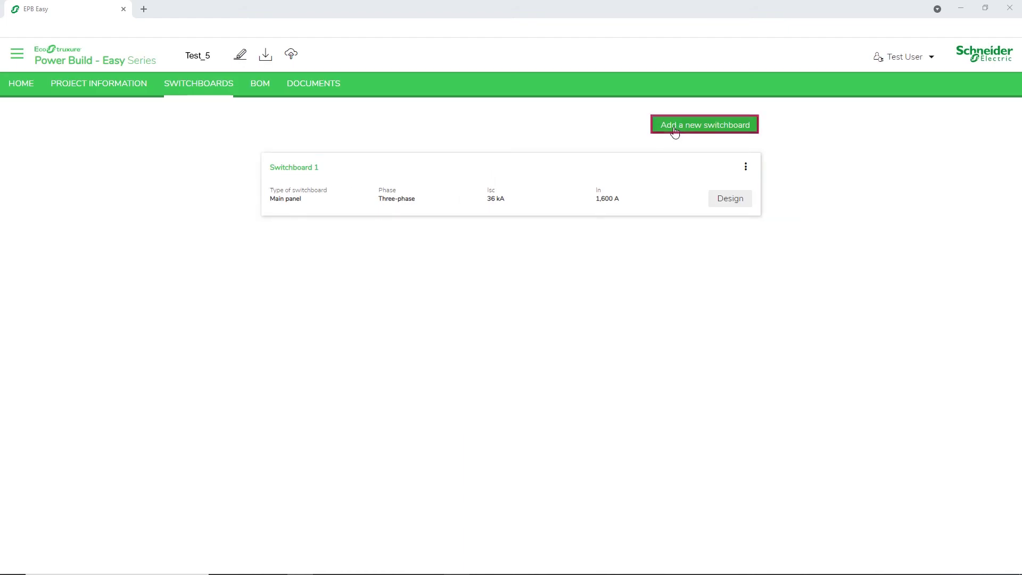
- Add Switchboard 2 as a three-phase sub-panel: 2300 A, 16 kA
left_click(701, 130)
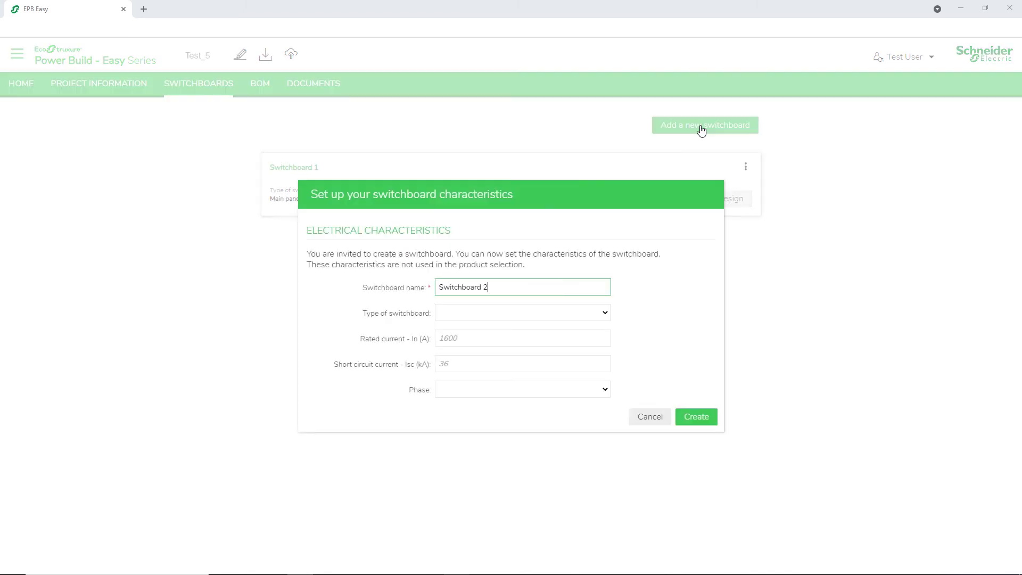
left_click(522, 313)
left_click(468, 335)
left_click(469, 335)
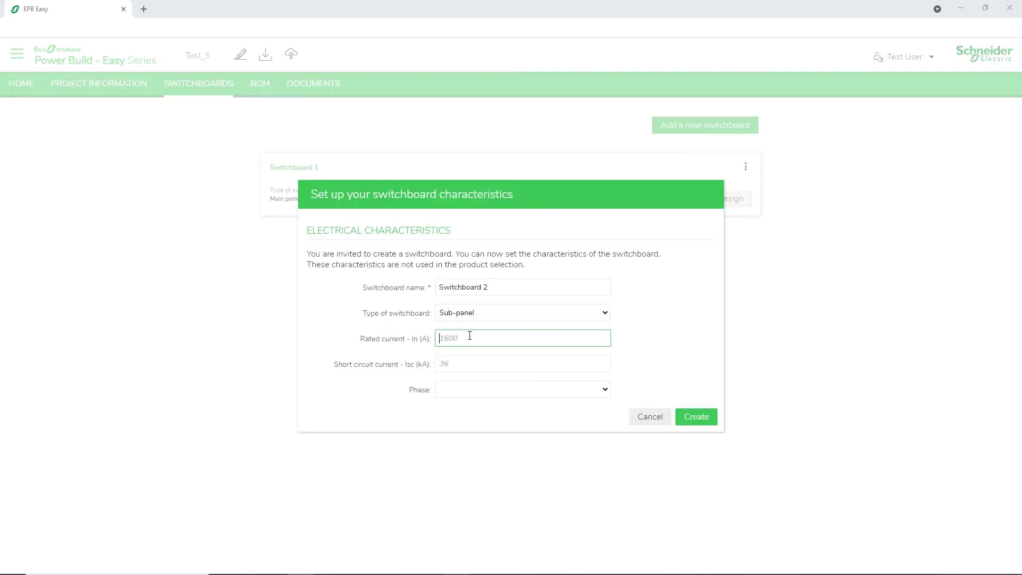
type("2300")
left_click(460, 366)
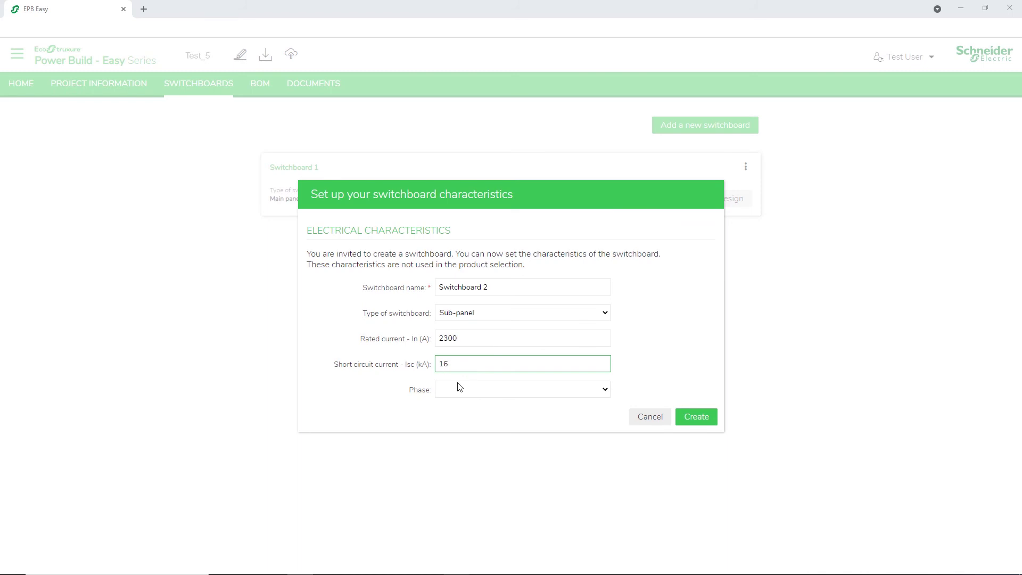
type("16")
left_click(460, 389)
left_click(458, 426)
left_click(695, 417)
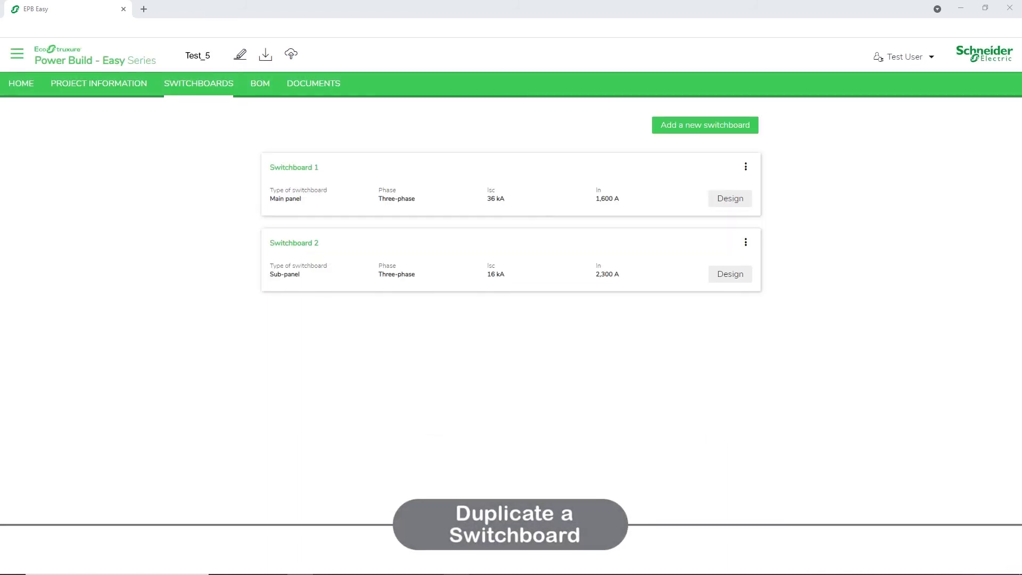
- Duplicate Switchboard 1 from its menu, naming the copy Switchboard-03
left_click(744, 168)
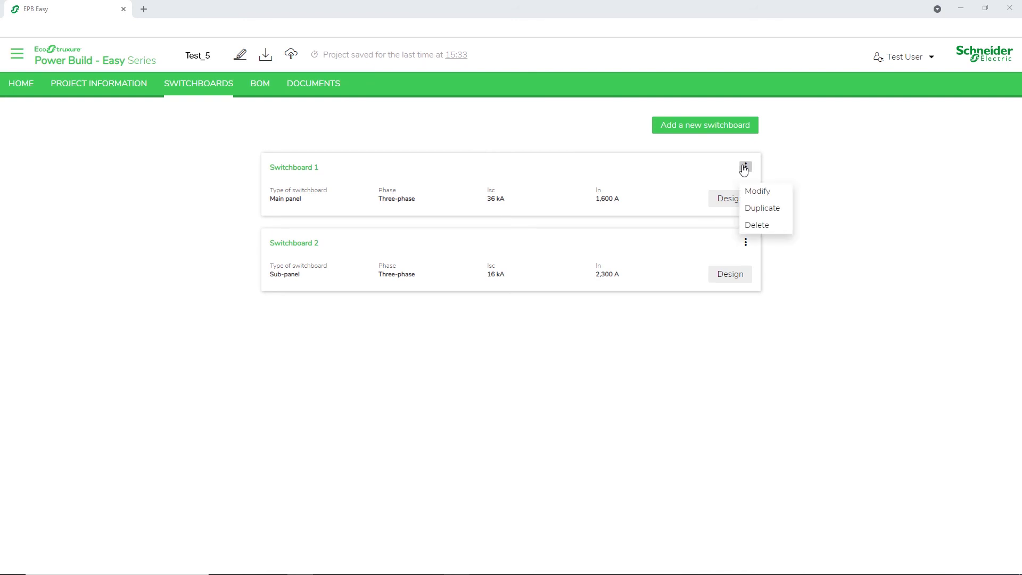
left_click(769, 208)
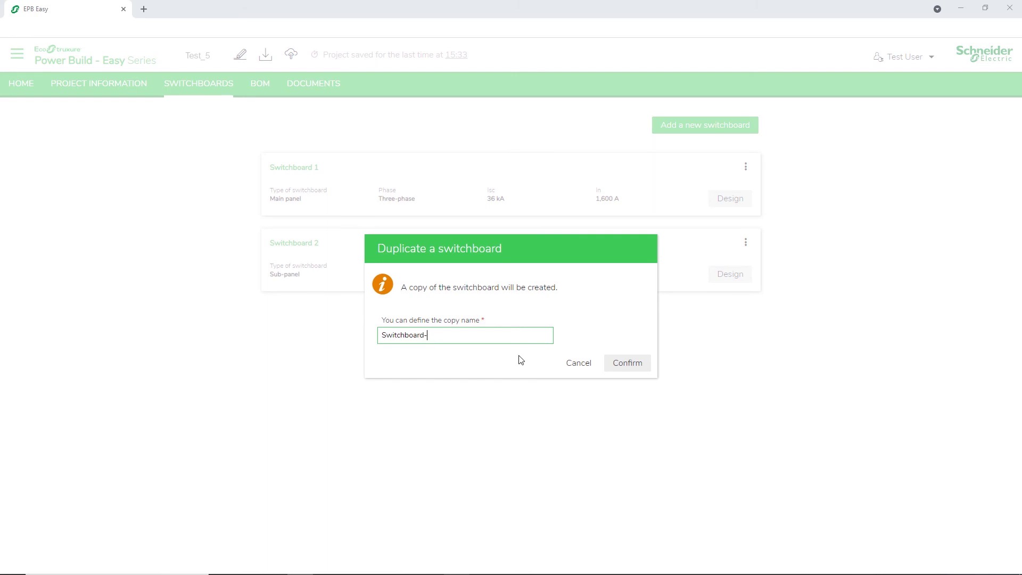
type("-03")
left_click(625, 368)
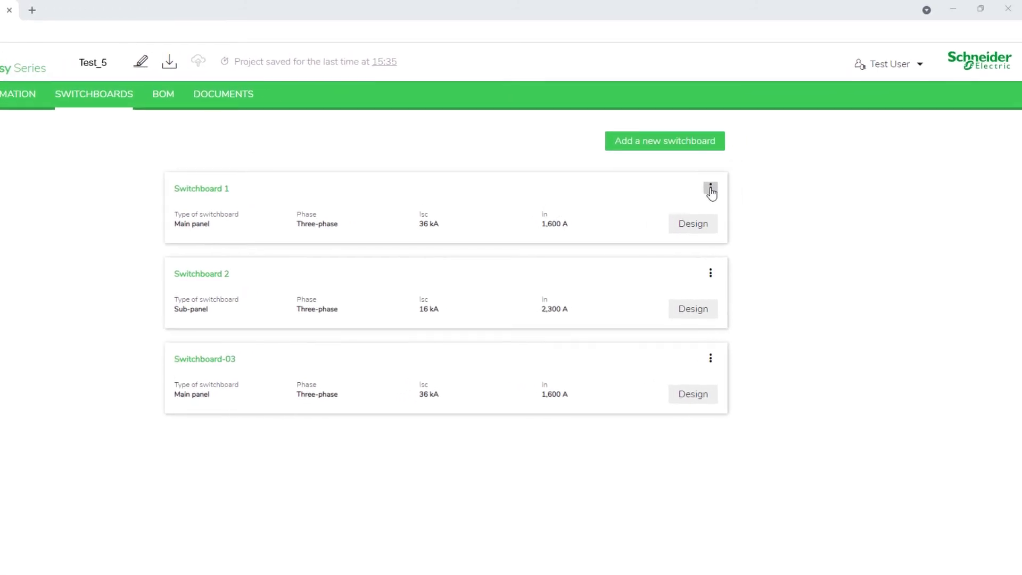
left_click(711, 189)
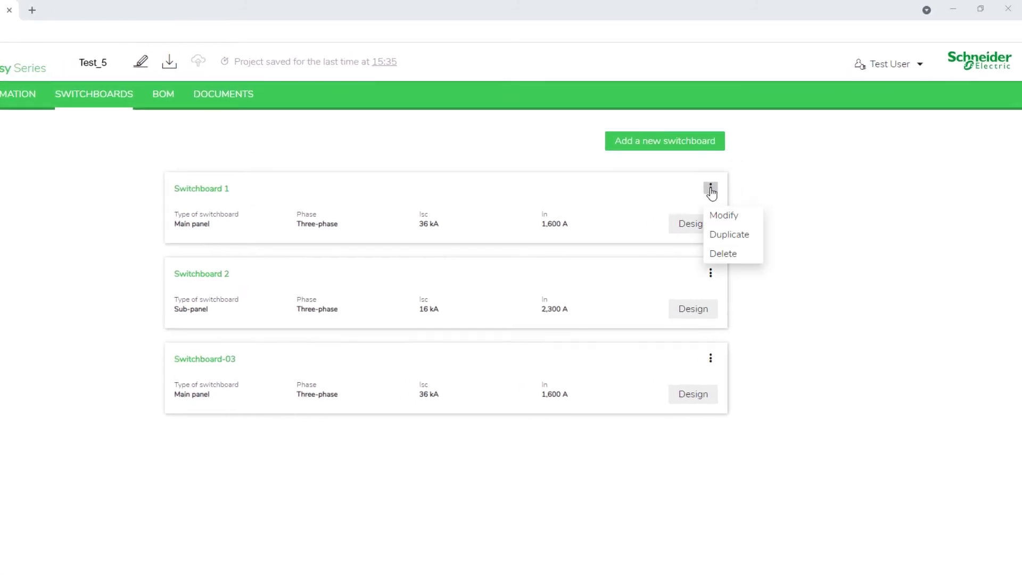